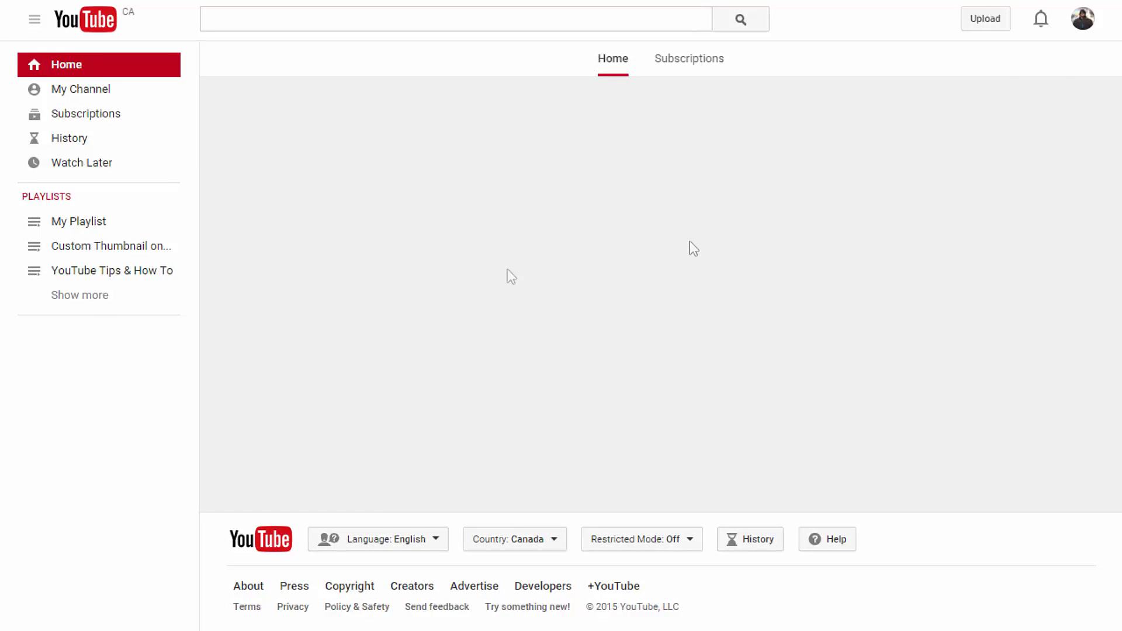
Open Creator Studio from the account avatar menu.
click(1082, 28)
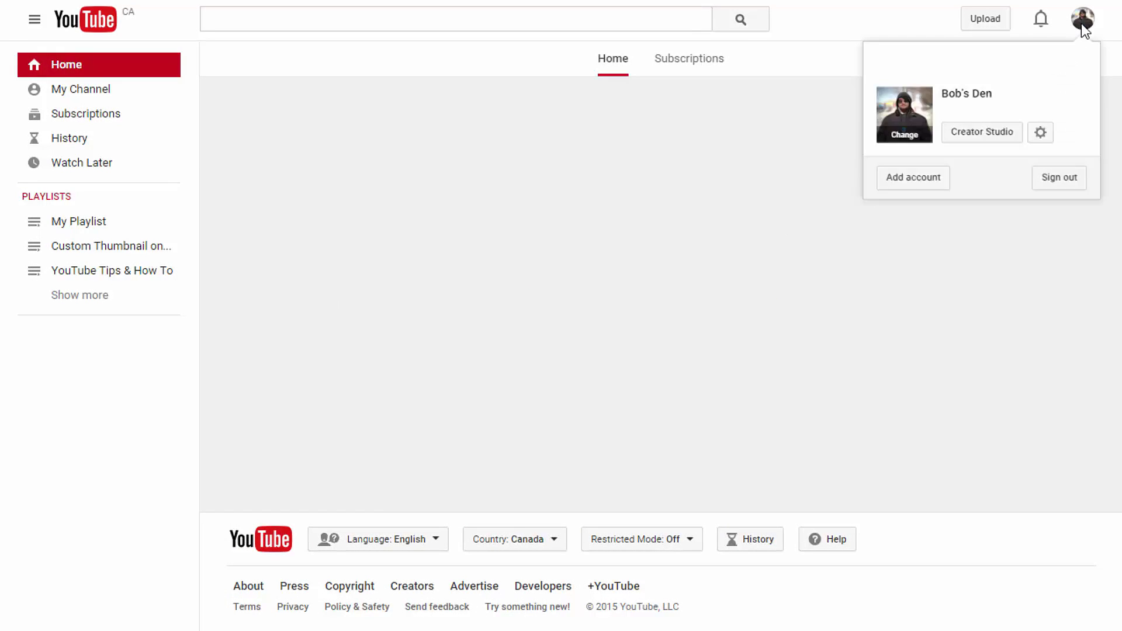
click(1003, 139)
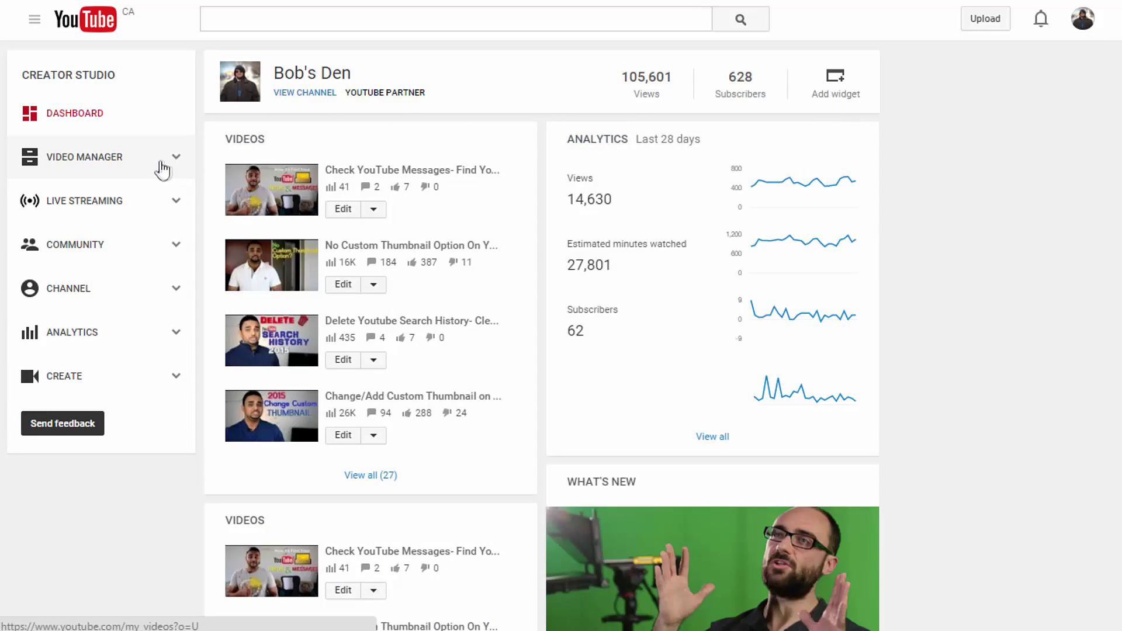
Go to the channel's Playlists page through Video Manager.
click(104, 158)
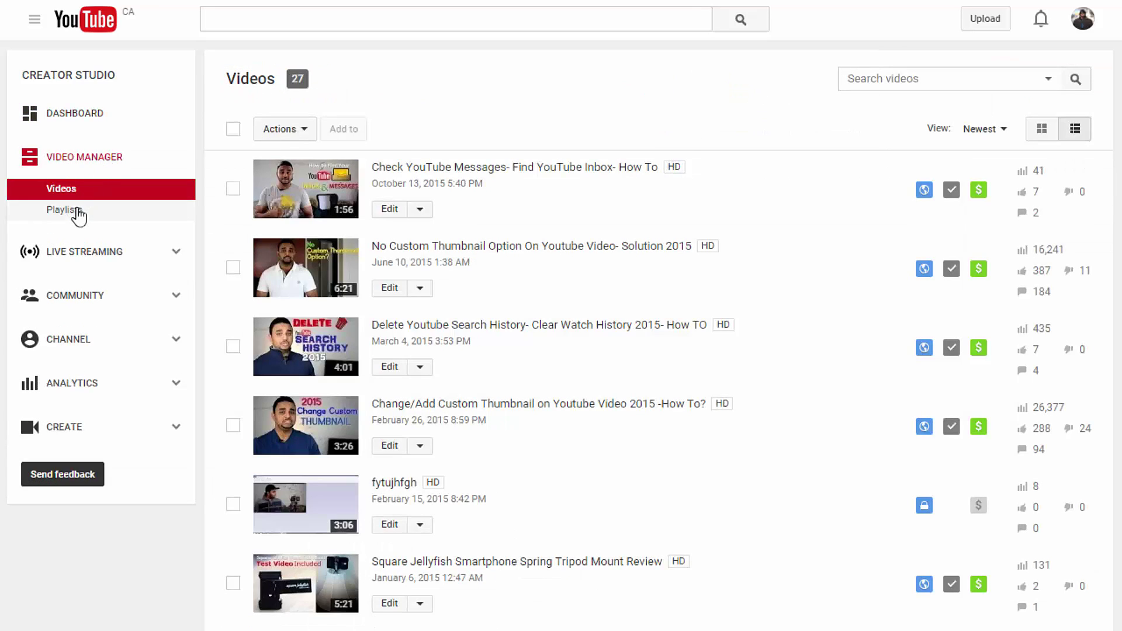
click(76, 210)
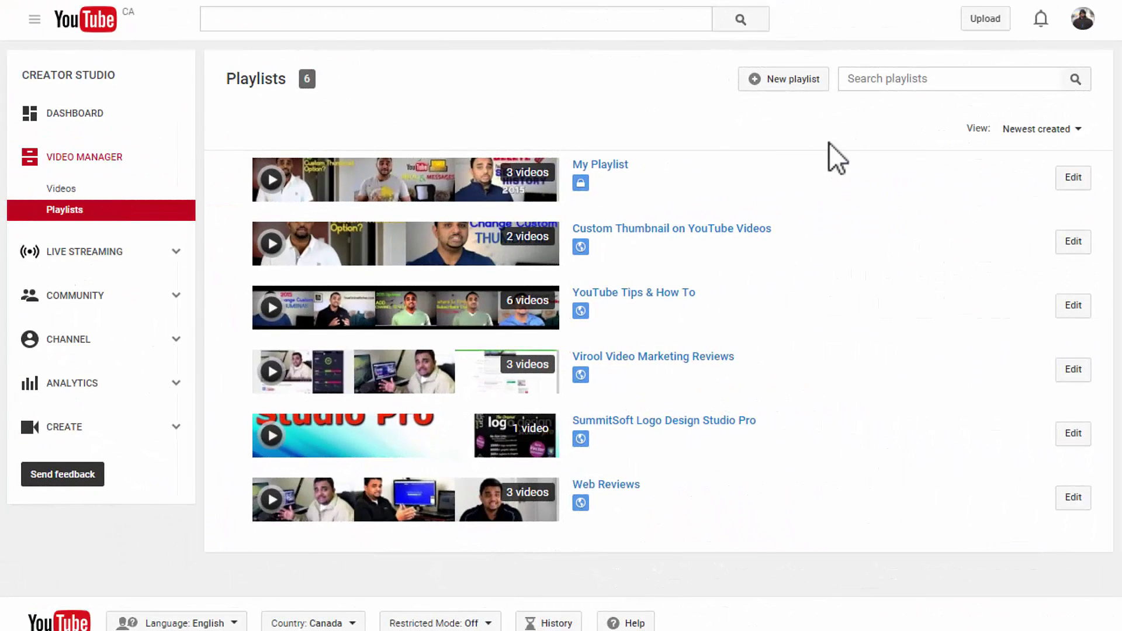
Create a new playlist named 'My First YouTube Playlist' with Private visibility.
click(798, 77)
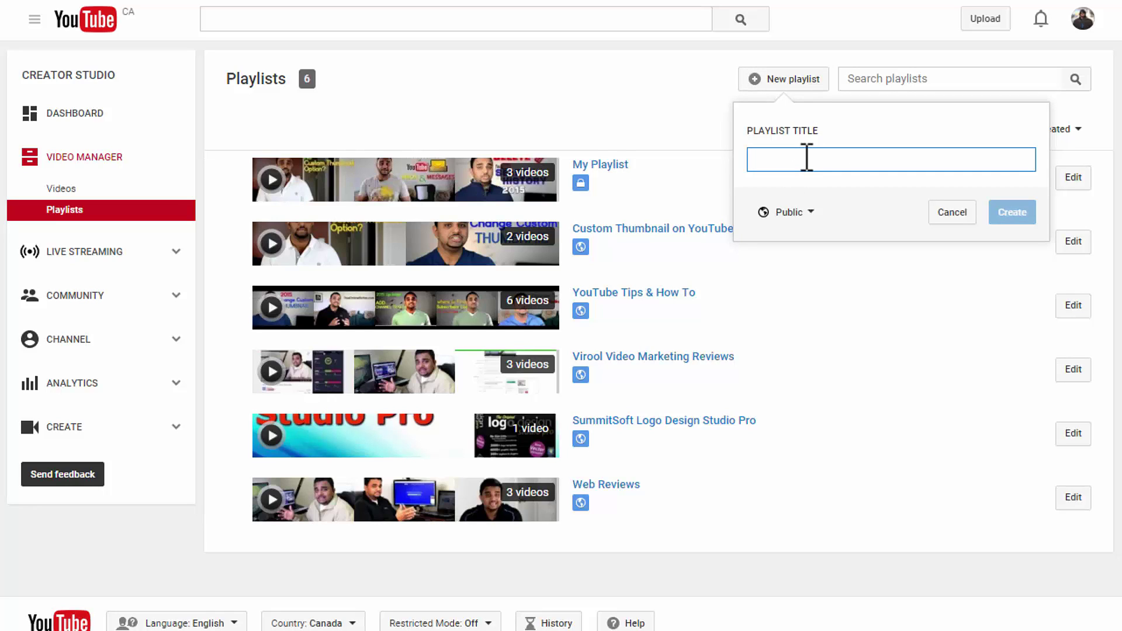
text(My First You)
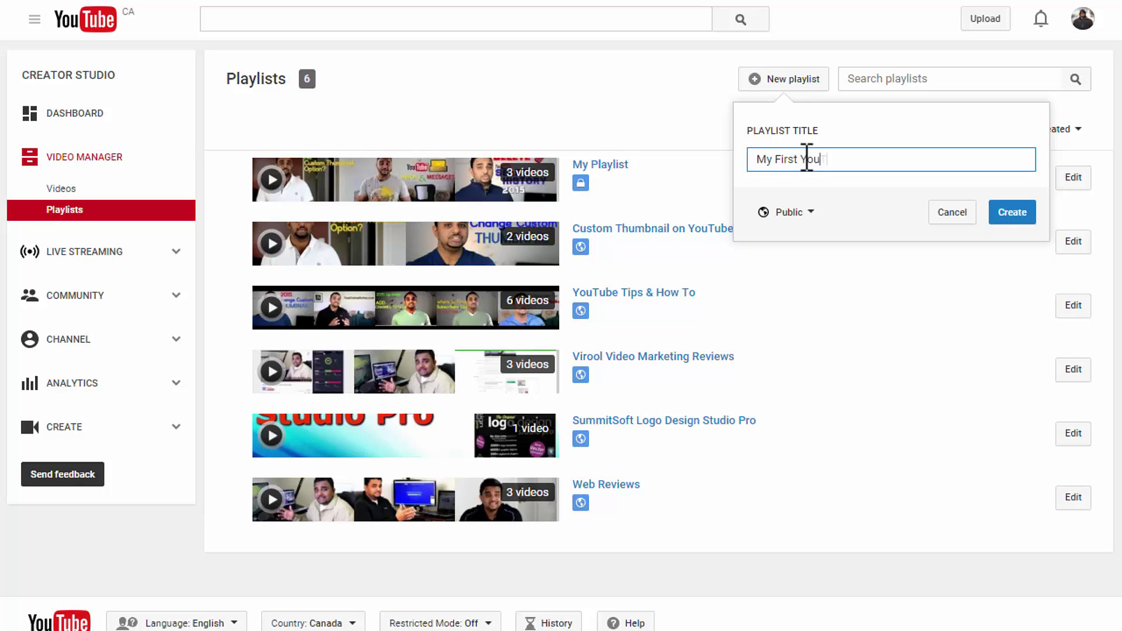
text(Tube Playlist)
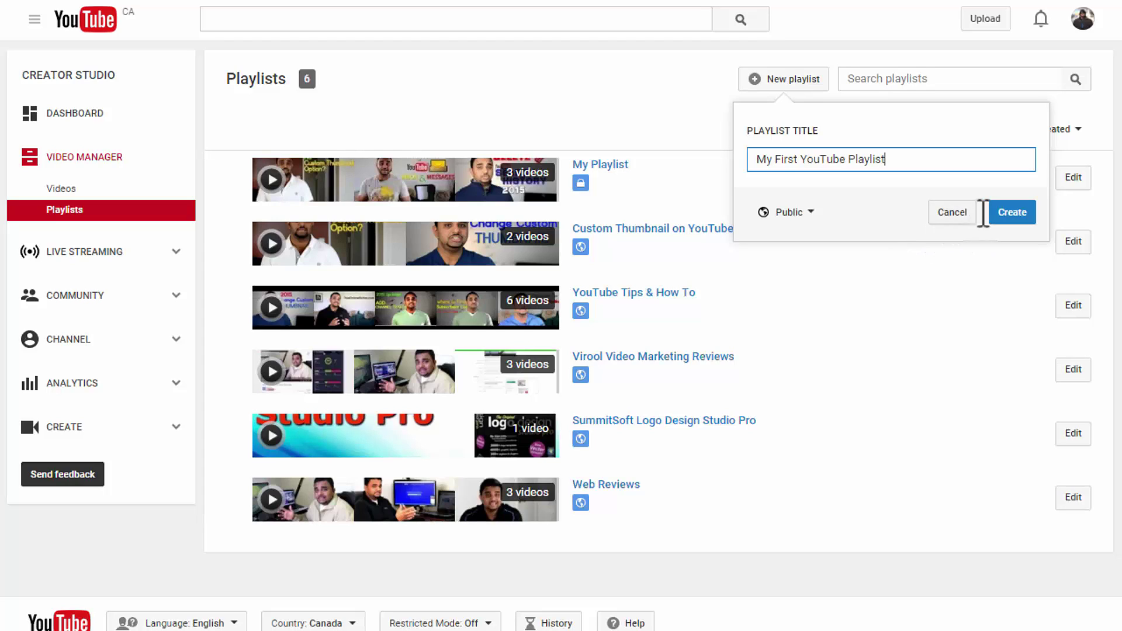
click(821, 216)
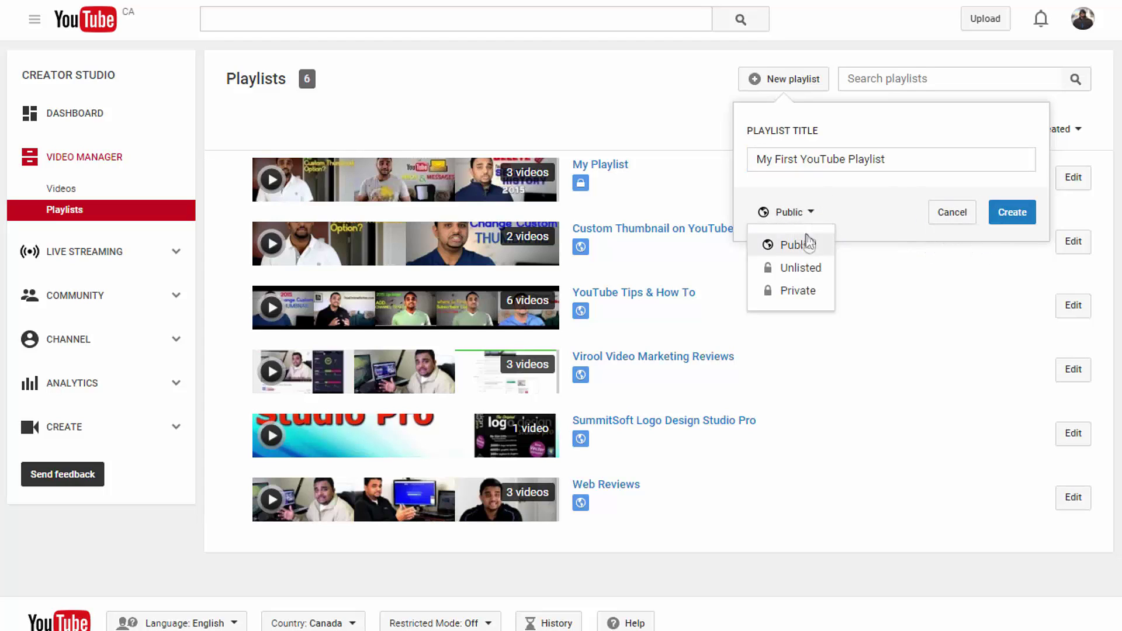
click(806, 290)
click(1011, 215)
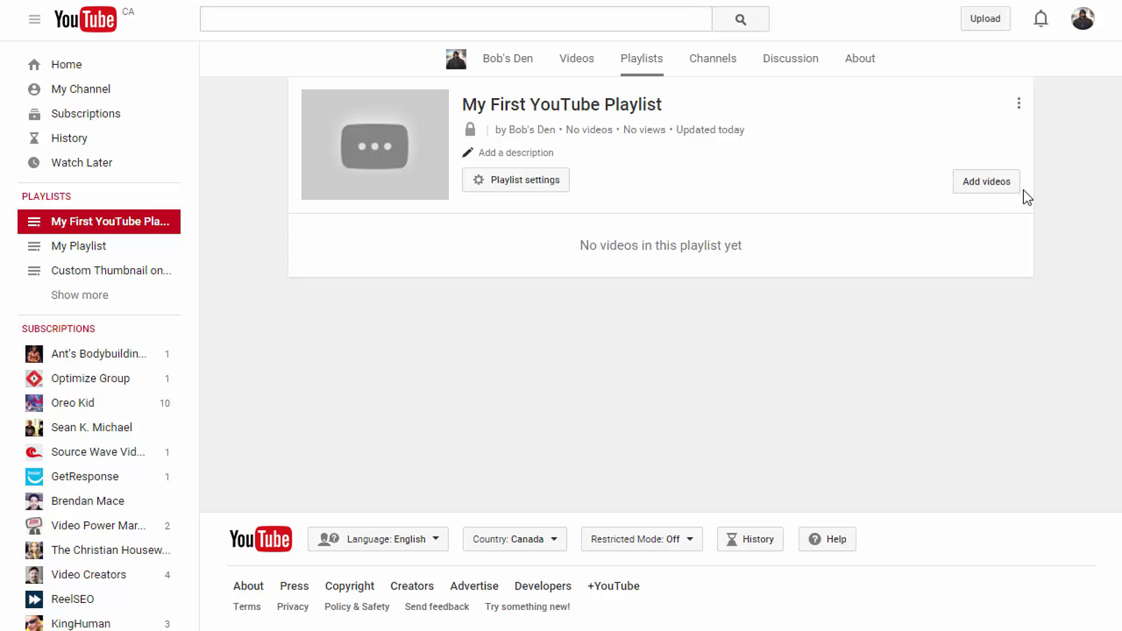
Open the Add video to playlist dialog from the playlist page.
click(994, 188)
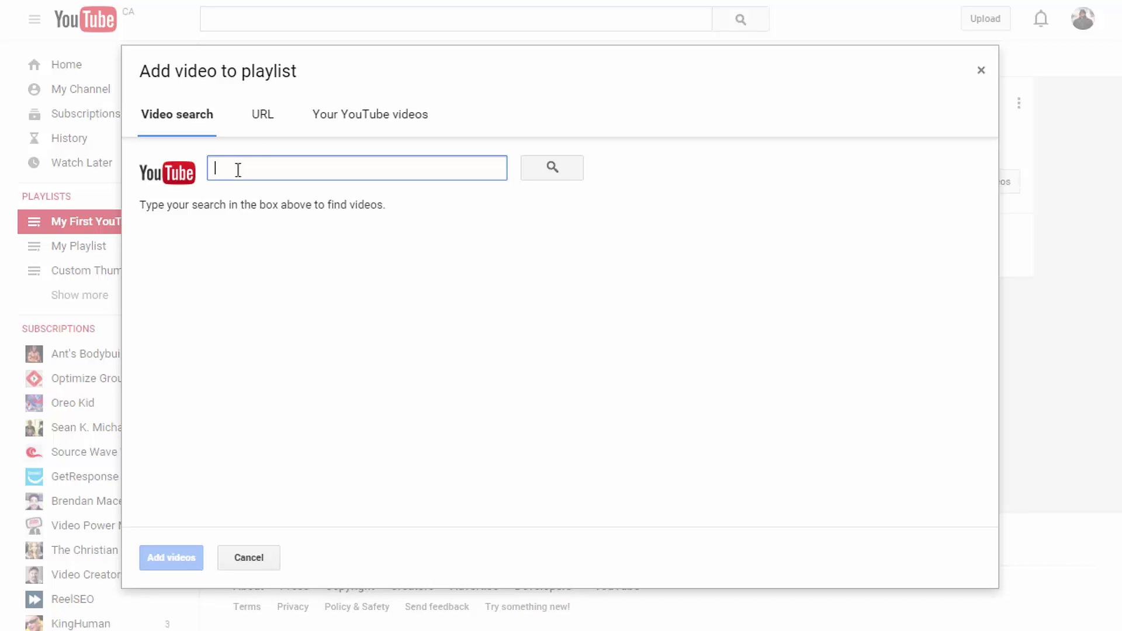
Switch the Add video dialog to the channel's own uploaded videos.
click(261, 116)
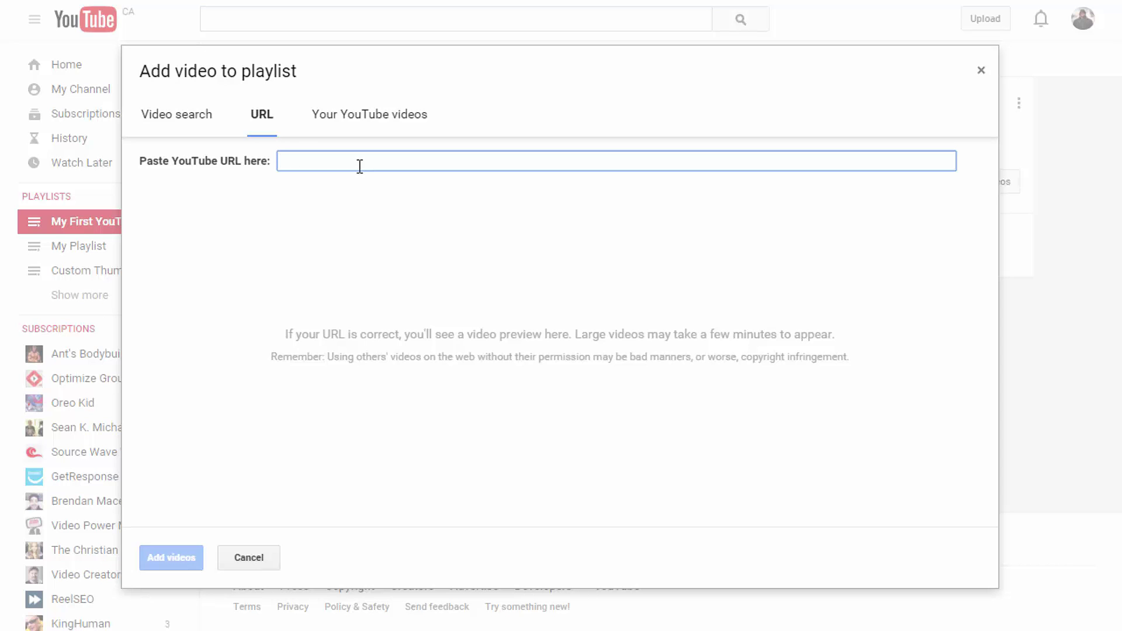
click(377, 130)
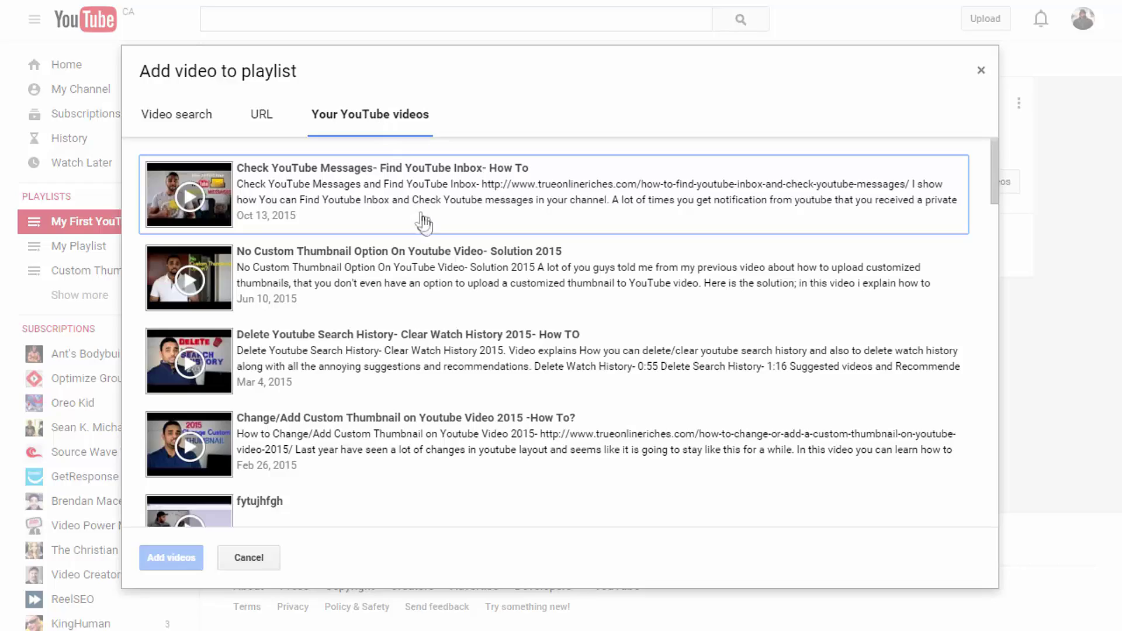
scroll(453, 383, down, 15)
scroll(454, 384, up, 15)
Add Check YouTube Messages, No Custom Thumbnail Option and Delete Youtube Search History to the playlist.
click(470, 202)
click(469, 289)
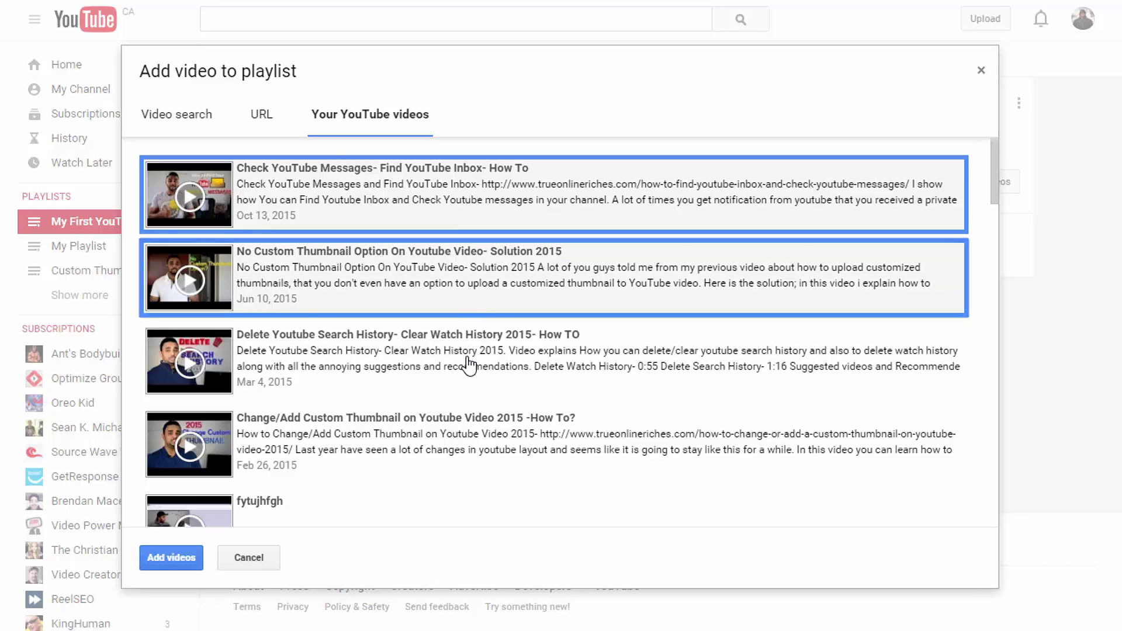
click(471, 357)
scroll(501, 401, down, 10)
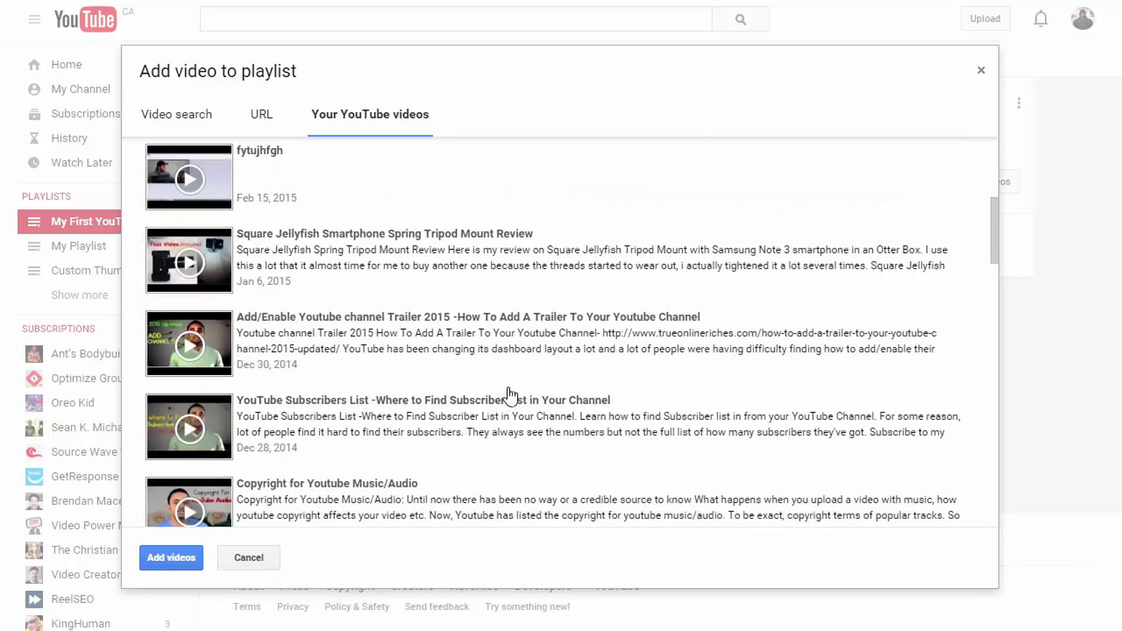
scroll(510, 396, up, 7)
scroll(510, 396, up, 3)
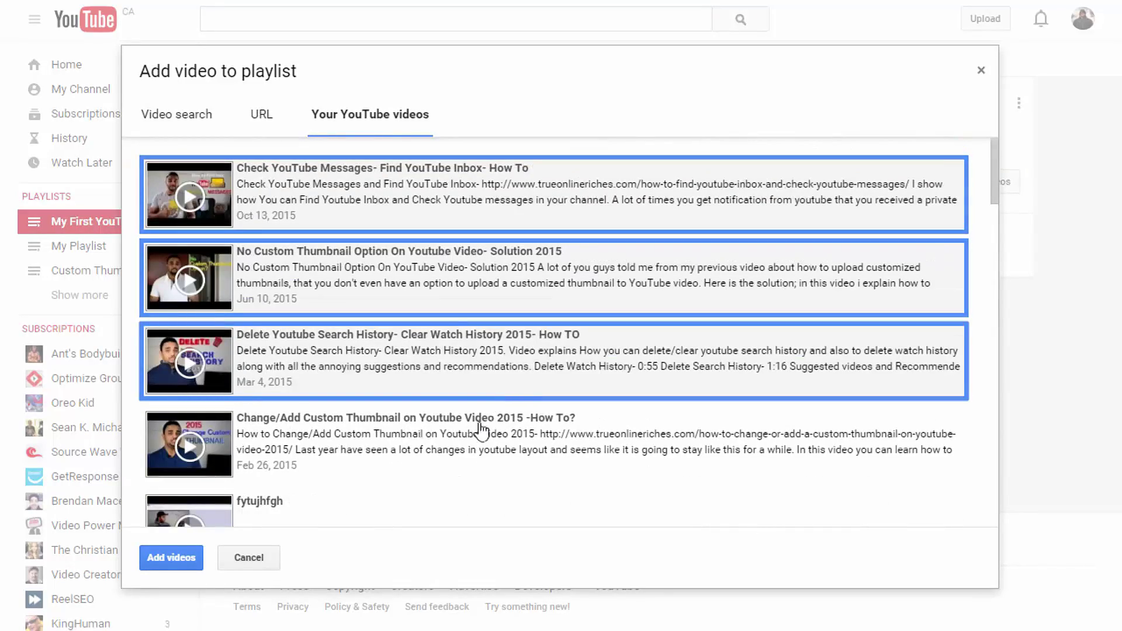
click(185, 560)
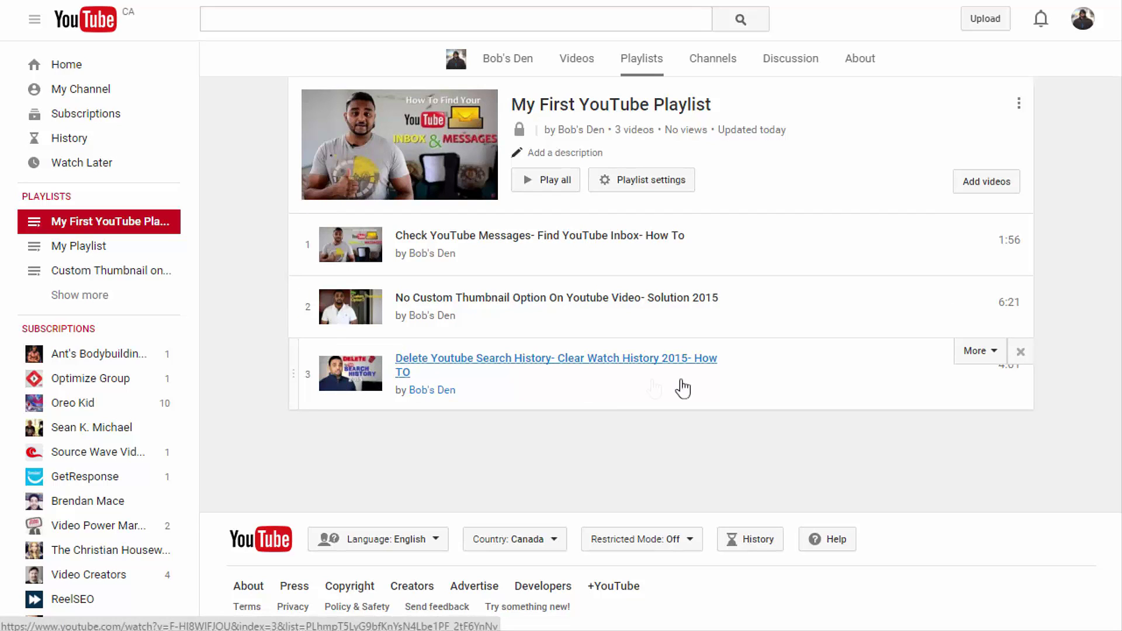
Make the third video the playlist thumbnail, then open Playlist settings.
click(979, 351)
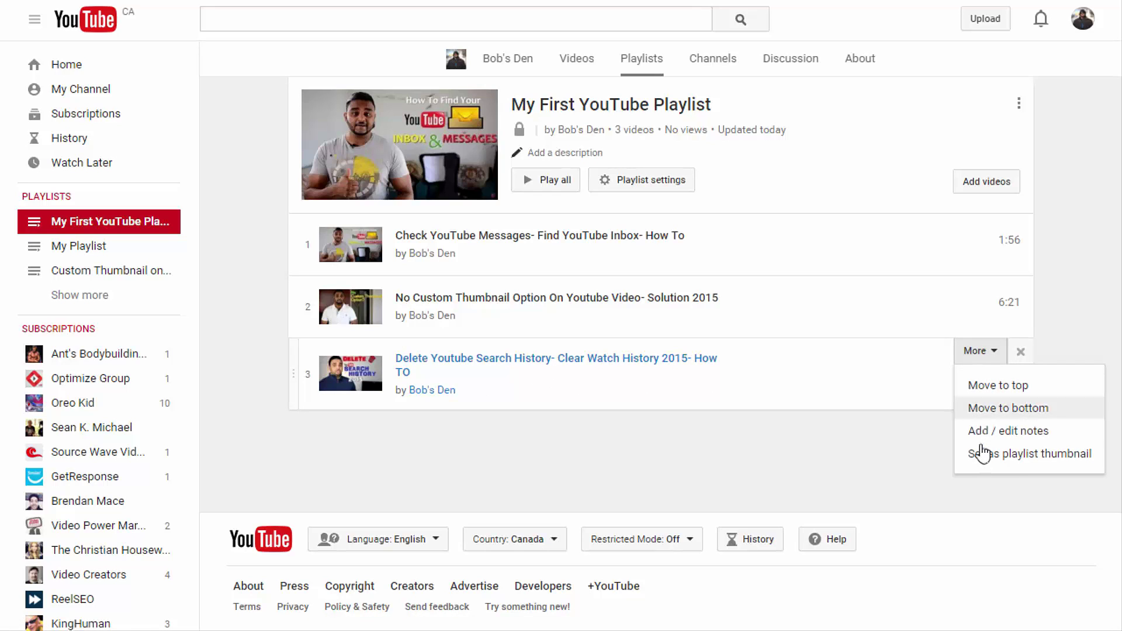
click(999, 454)
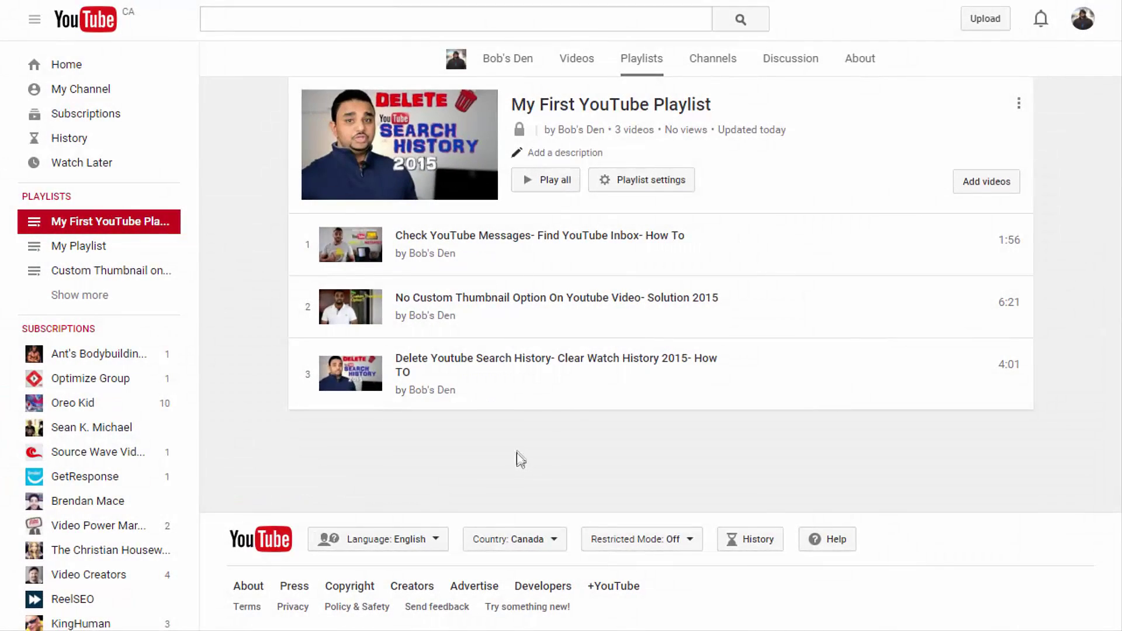
click(645, 182)
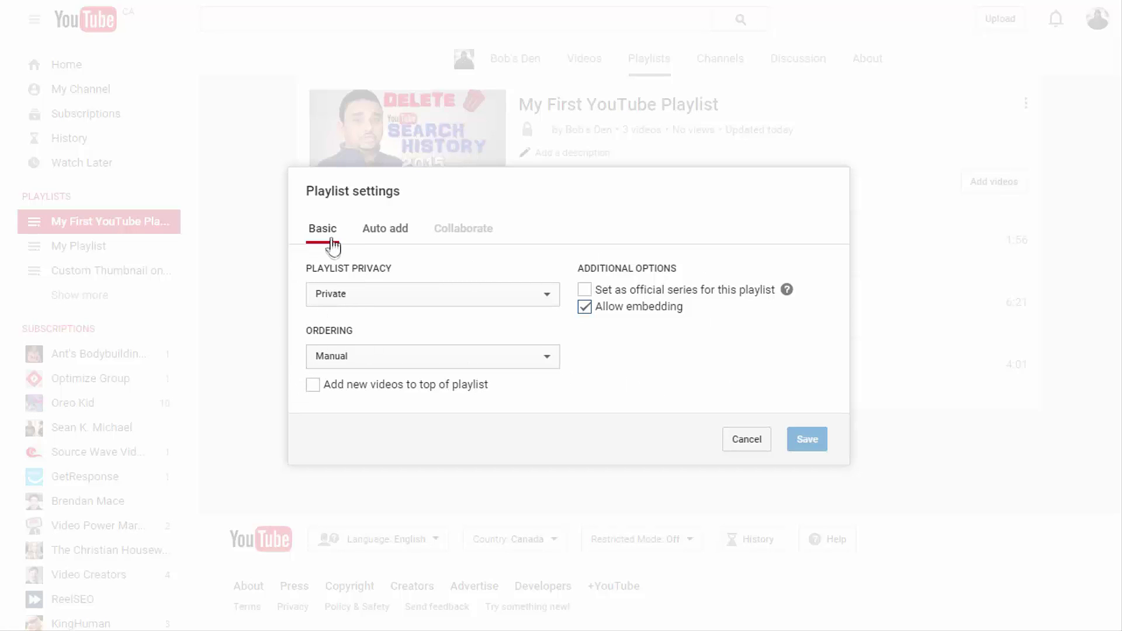
Review the Privacy and Ordering options, keeping Private and Manual, then show Auto add.
click(514, 294)
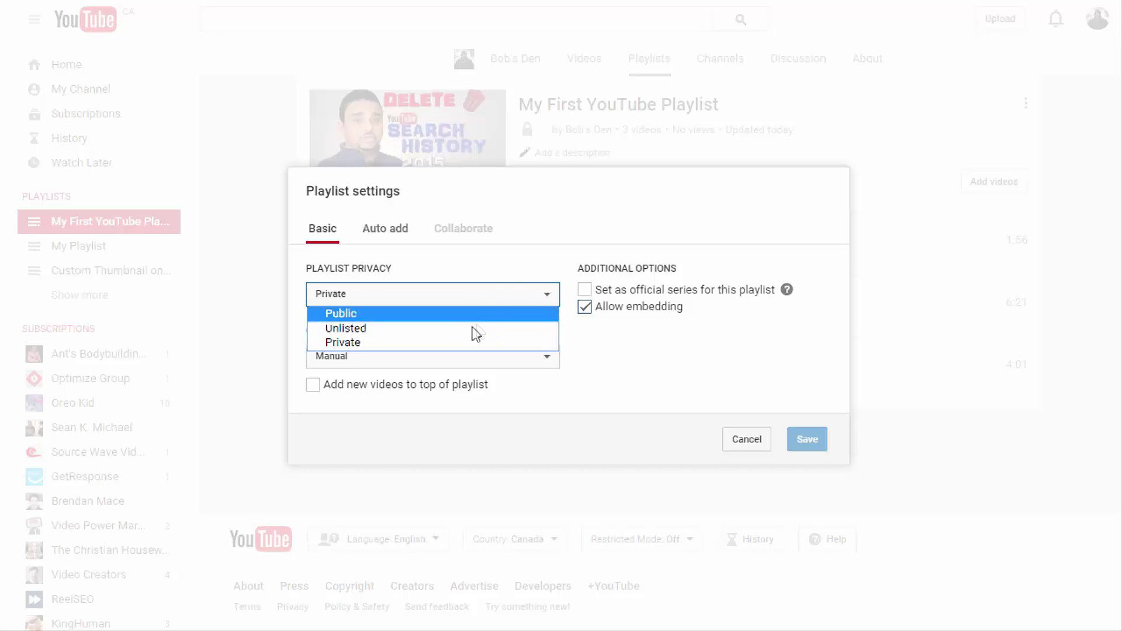
click(644, 347)
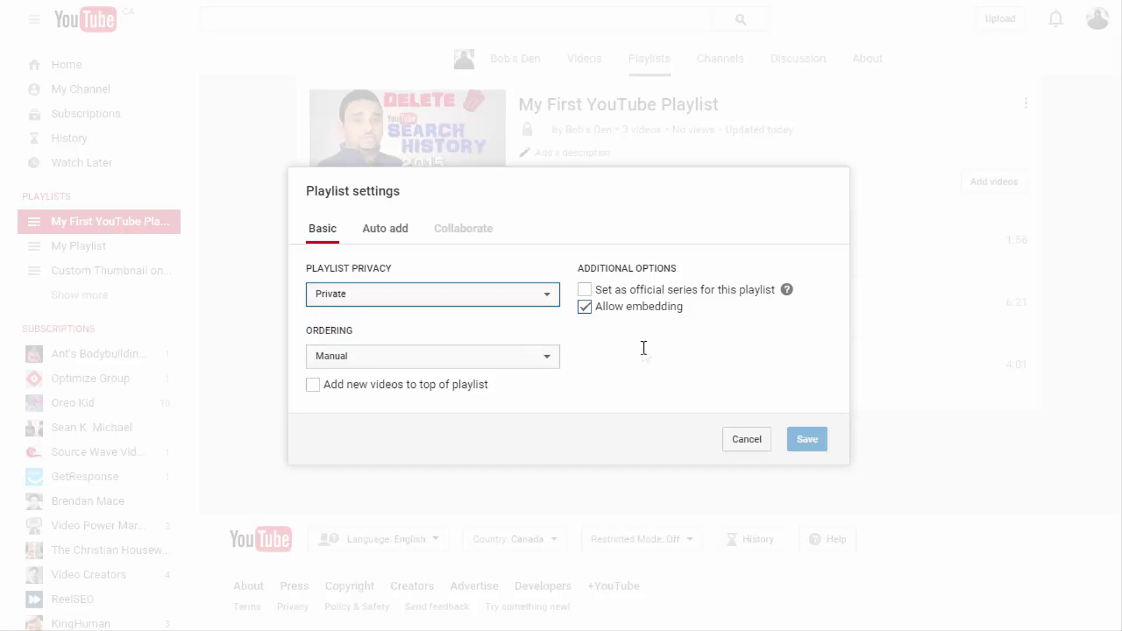
click(543, 358)
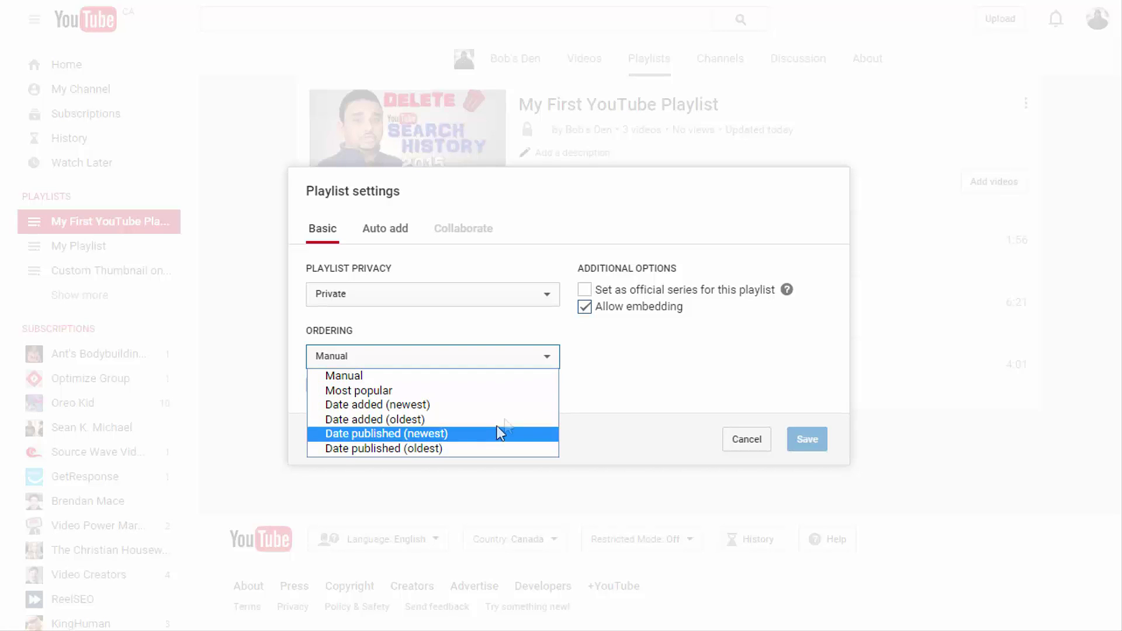
click(650, 372)
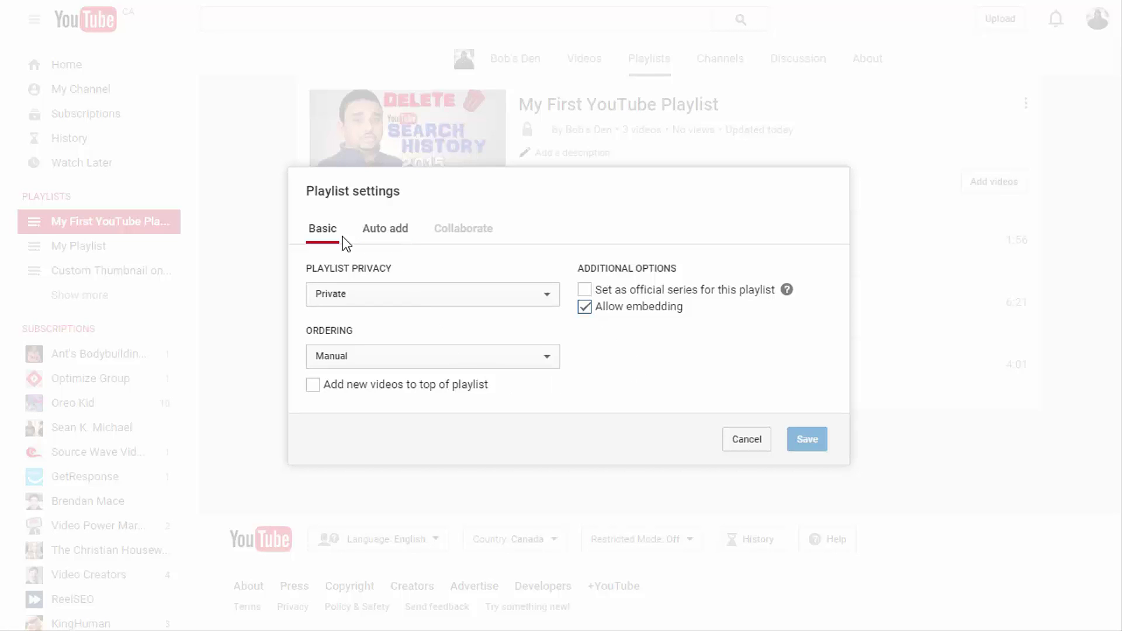
click(396, 239)
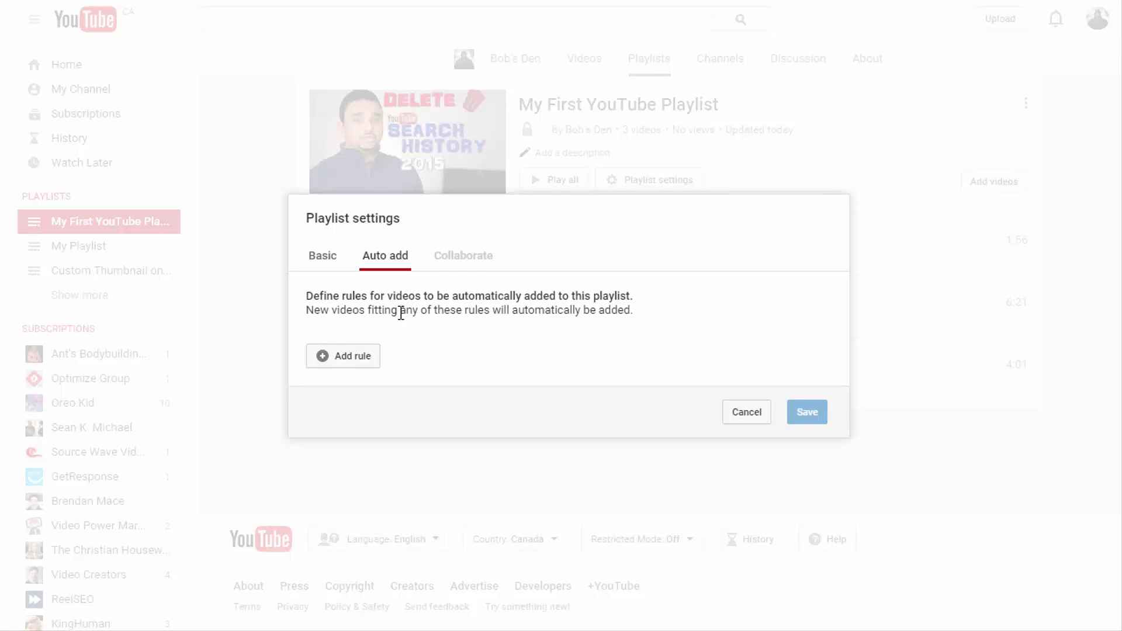
Add an auto-add rule matching video titles containing 'Dog training'.
click(359, 367)
click(358, 363)
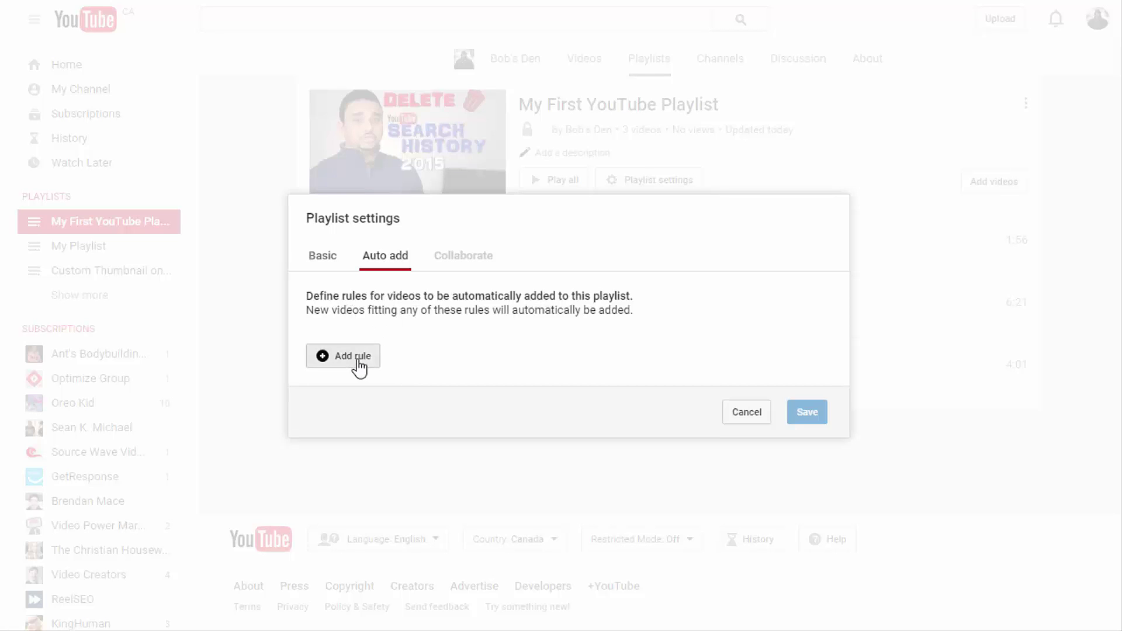
click(427, 333)
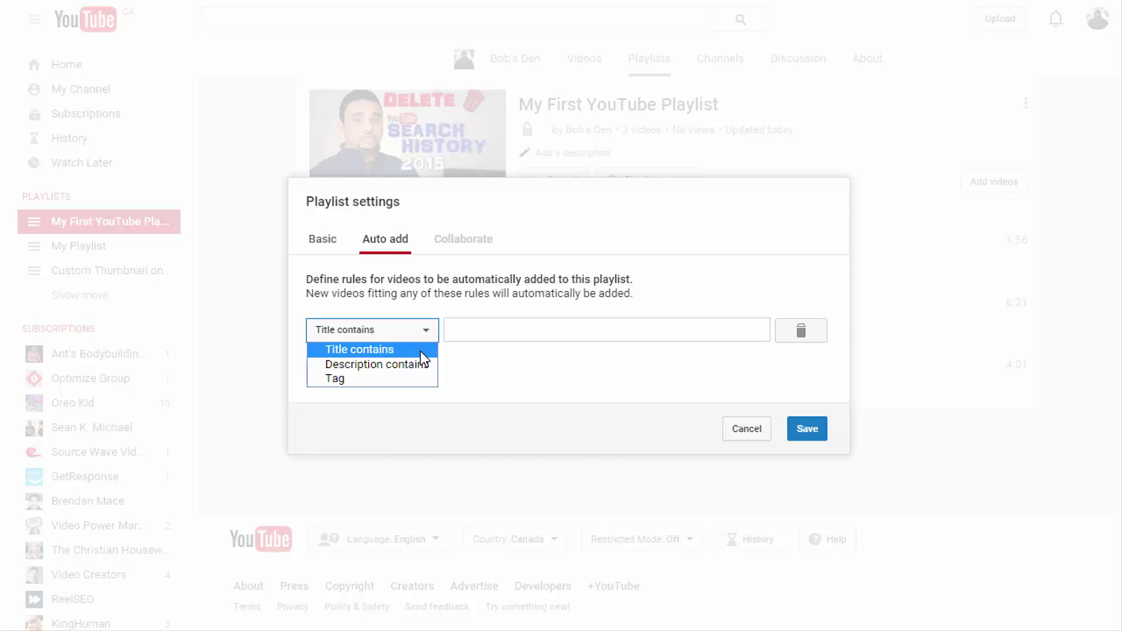
click(420, 349)
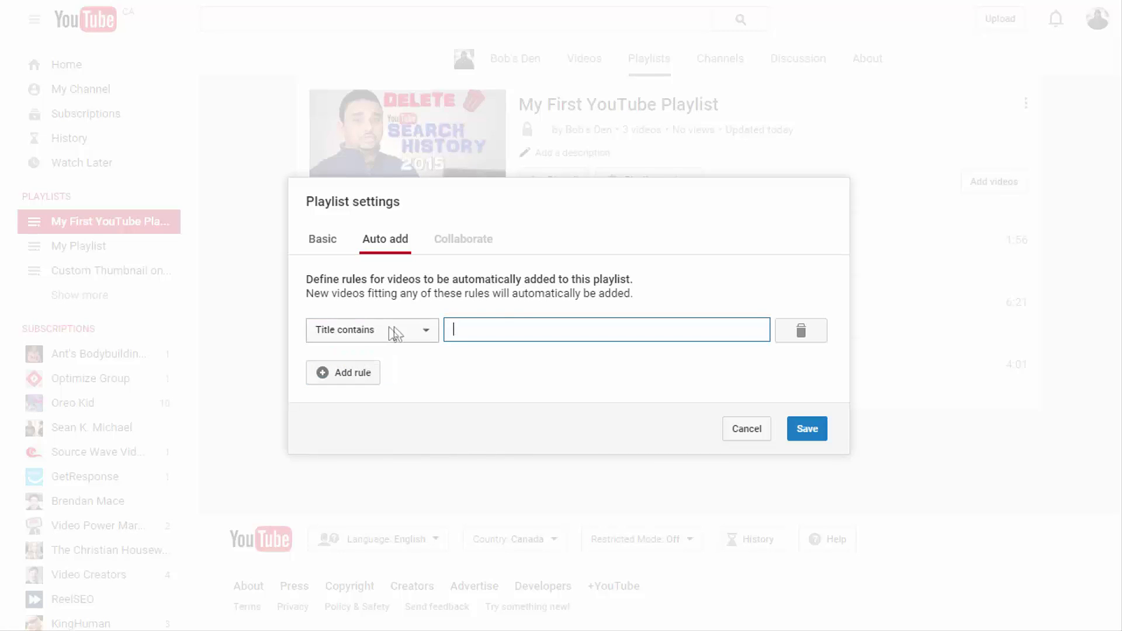
text(Dog training)
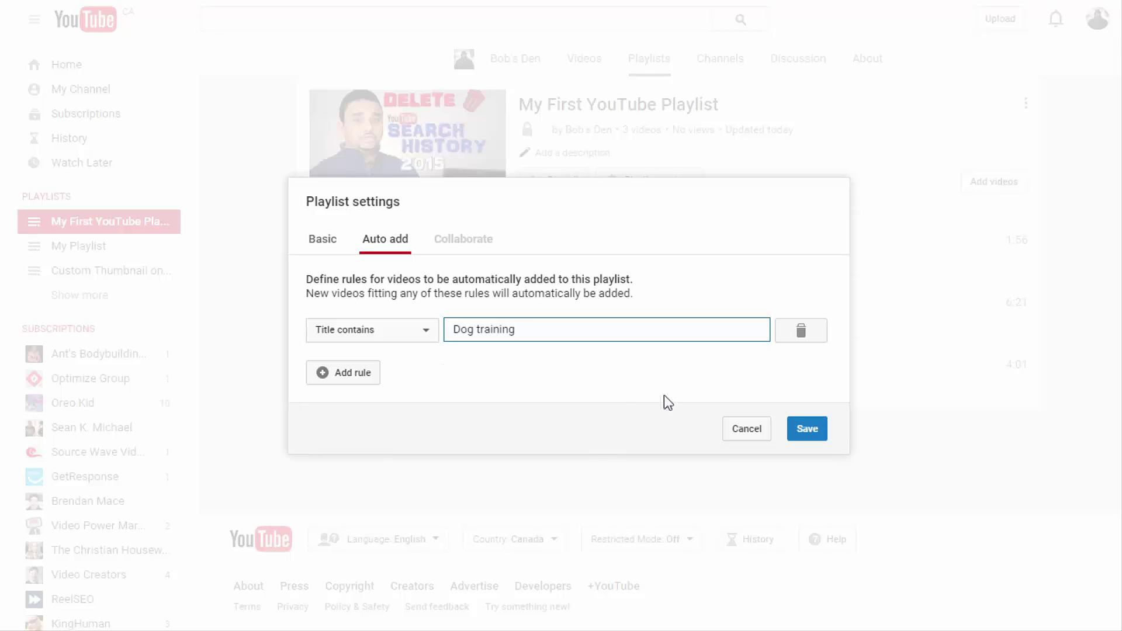
Switch the rule to Description contains, then Tag, and cancel the settings unsaved.
click(425, 329)
click(426, 329)
click(426, 330)
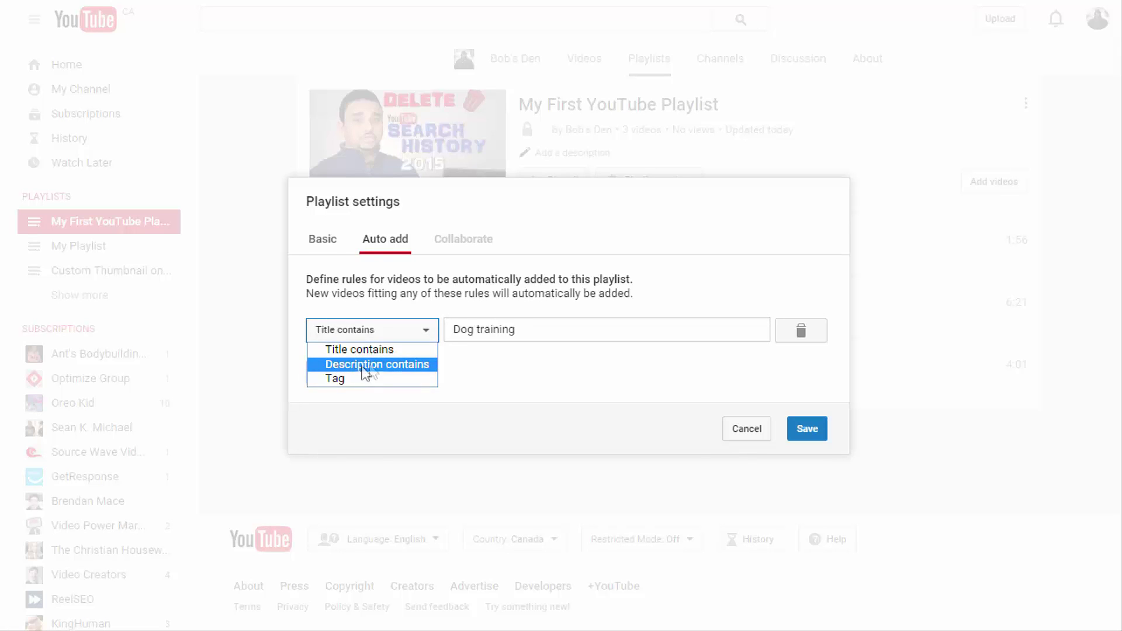
click(430, 364)
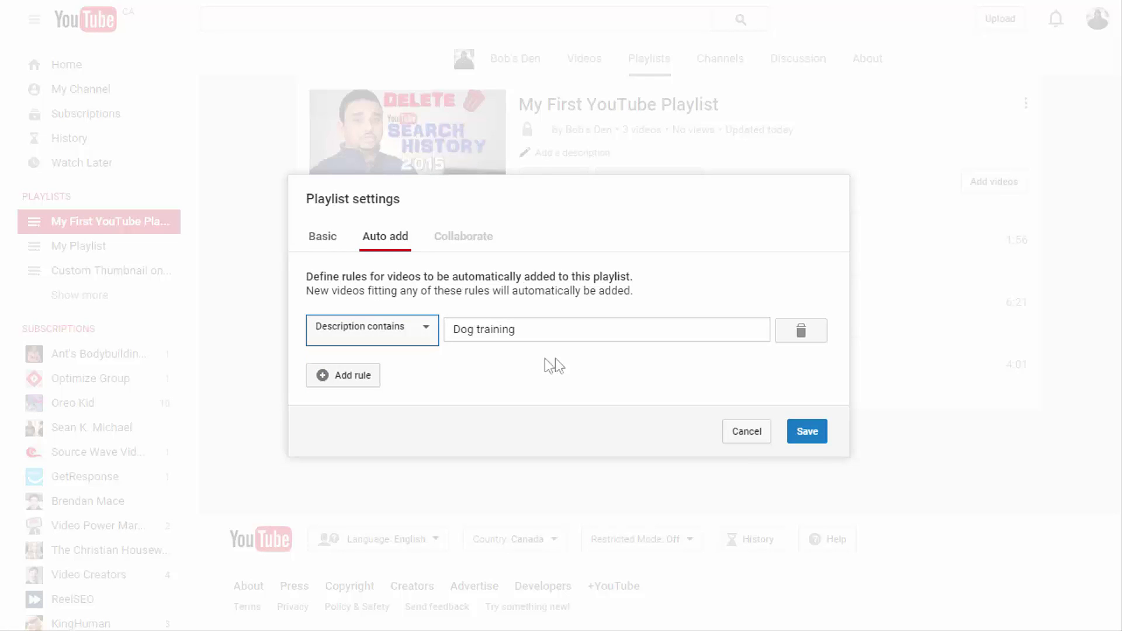
click(425, 330)
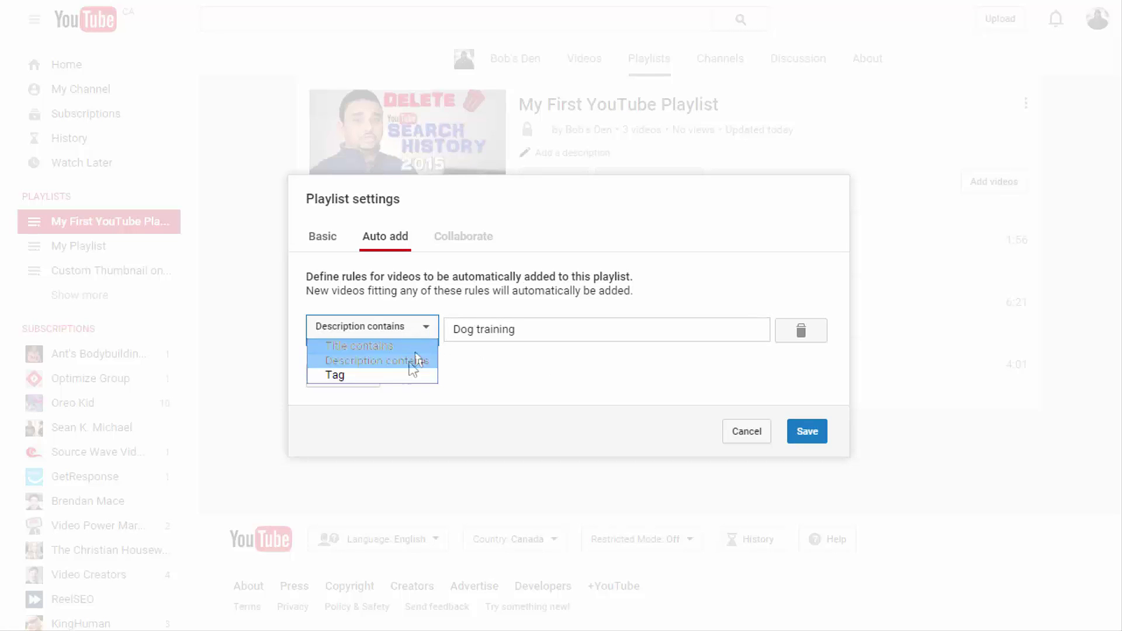
click(353, 374)
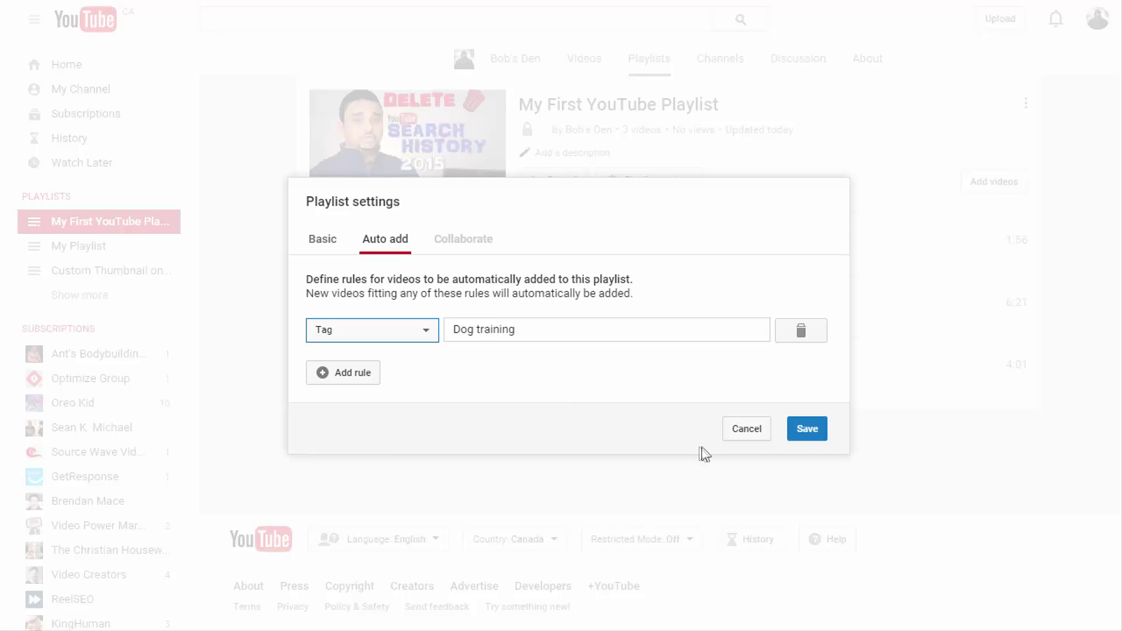
click(739, 432)
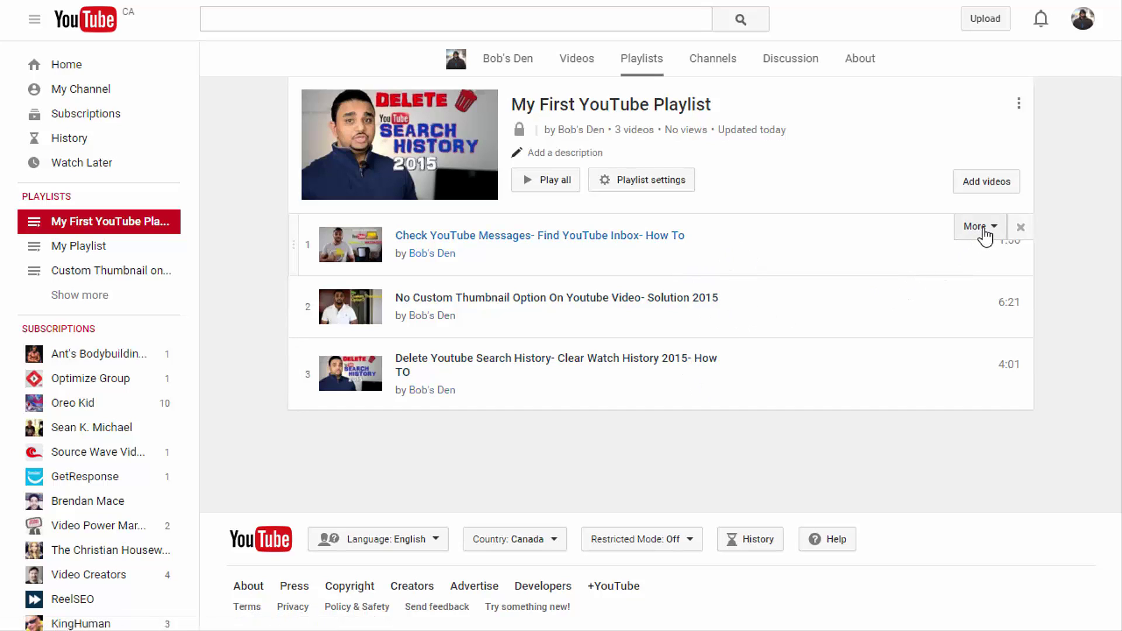
Show the More options for the Check YouTube Messages entry.
click(898, 243)
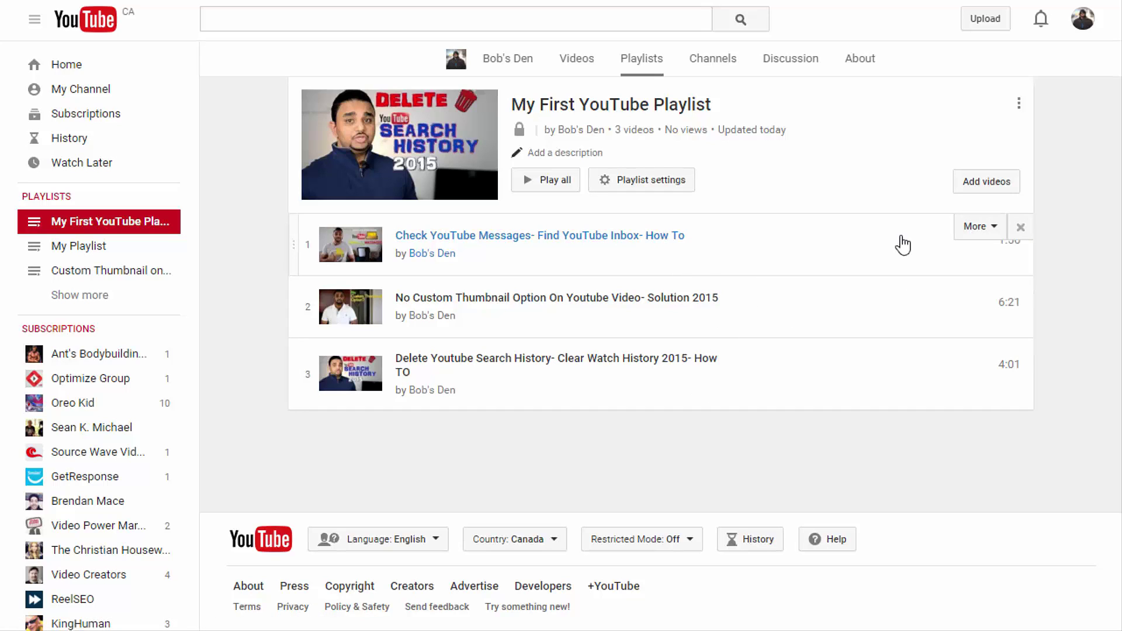
click(986, 229)
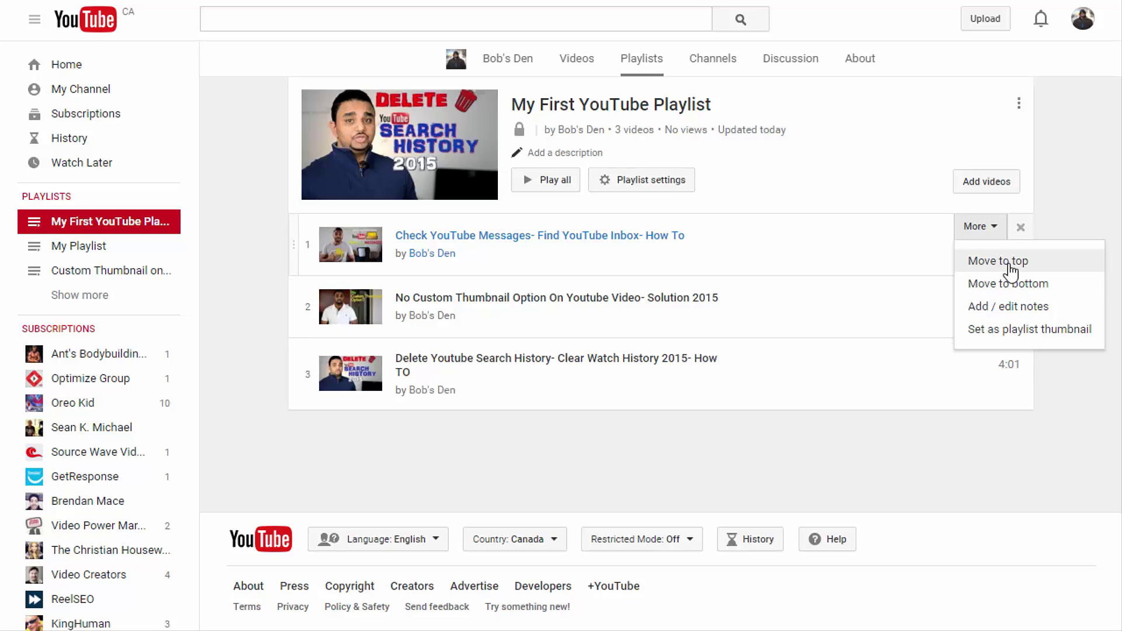